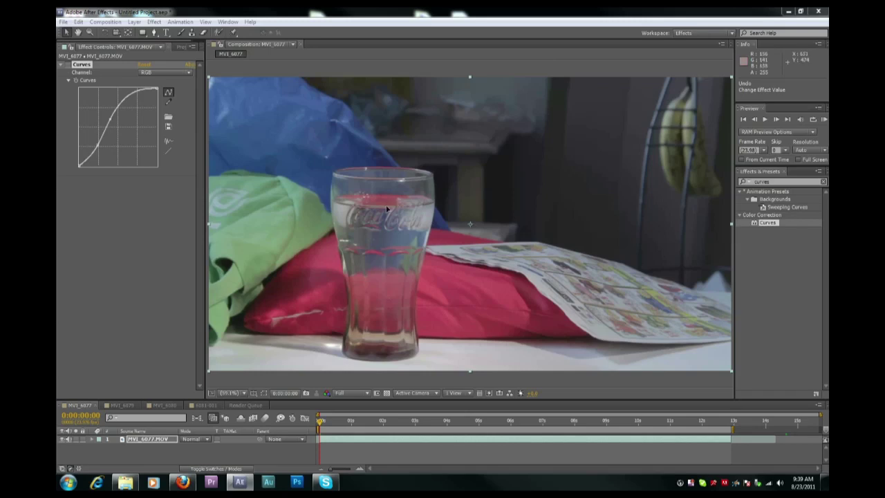
# Zoom the viewer to 200% on the Coca-Cola glass and compare MVI_6079 against MVI_6080
pyautogui.scroll(3, 373, 204)
pyautogui.moveTo(317, 186); pyautogui.dragTo(456, 209)
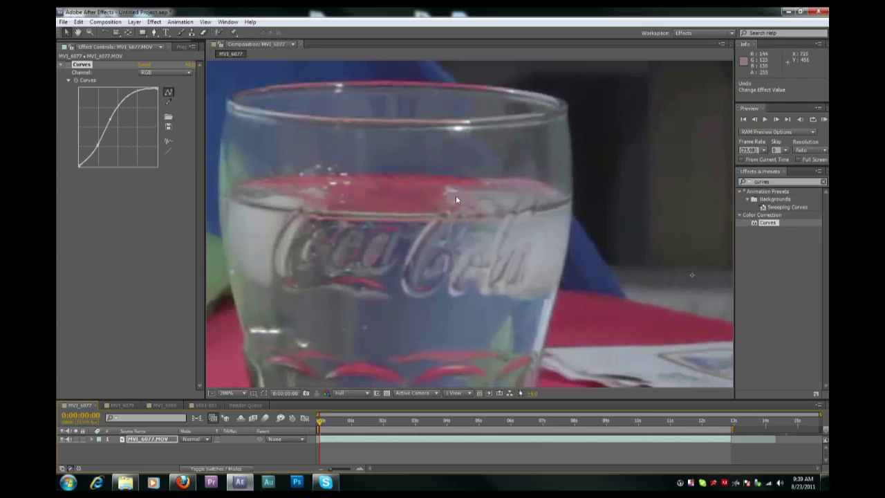
pyautogui.click(125, 407)
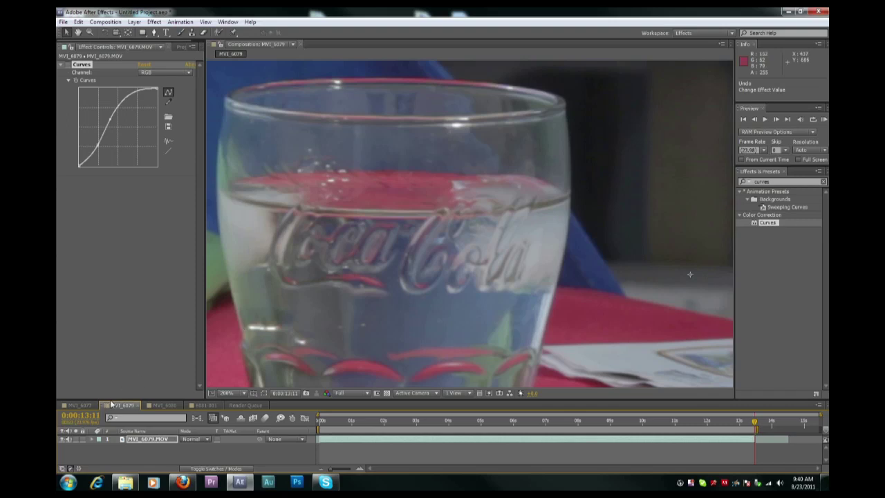
pyautogui.click(153, 407)
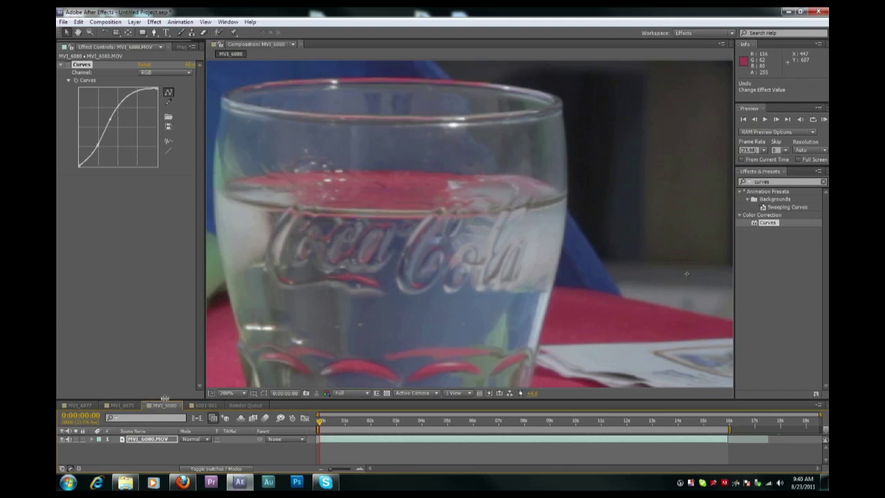
pyautogui.click(122, 405)
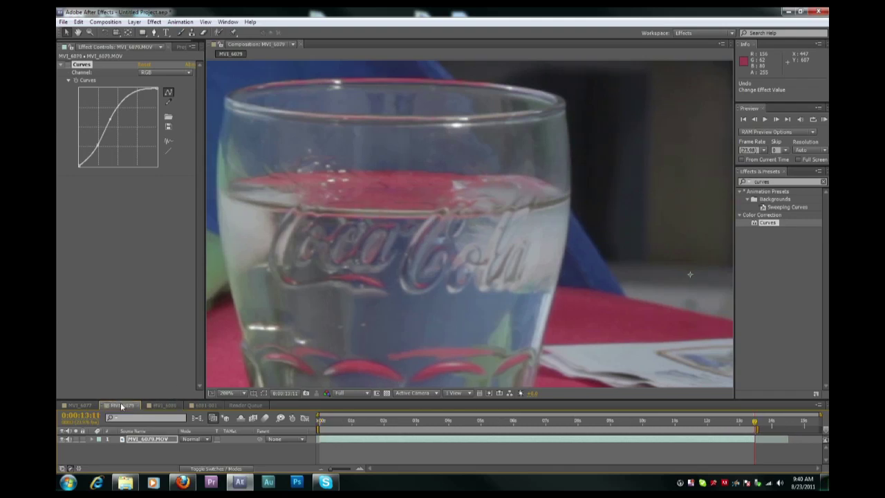
pyautogui.click(164, 404)
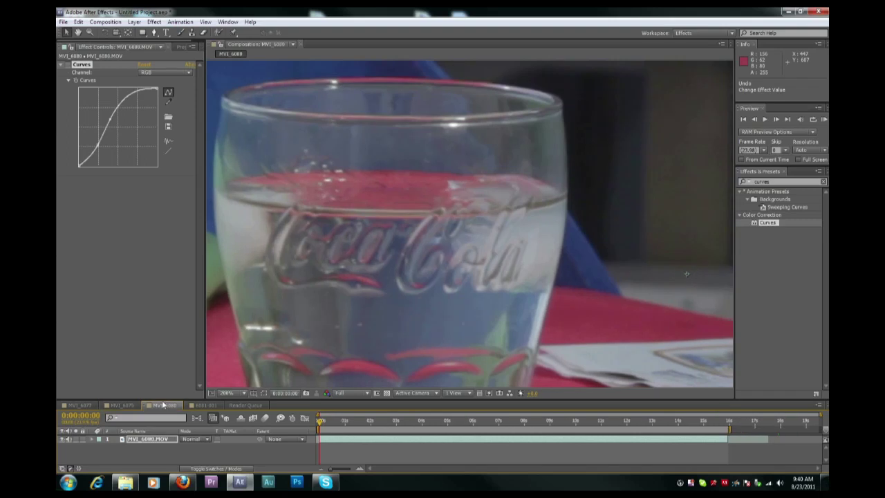
# Flip between MVI_6079 and MVI_6080 repeatedly, then pan the close-up toward the red cloth
pyautogui.click(126, 405)
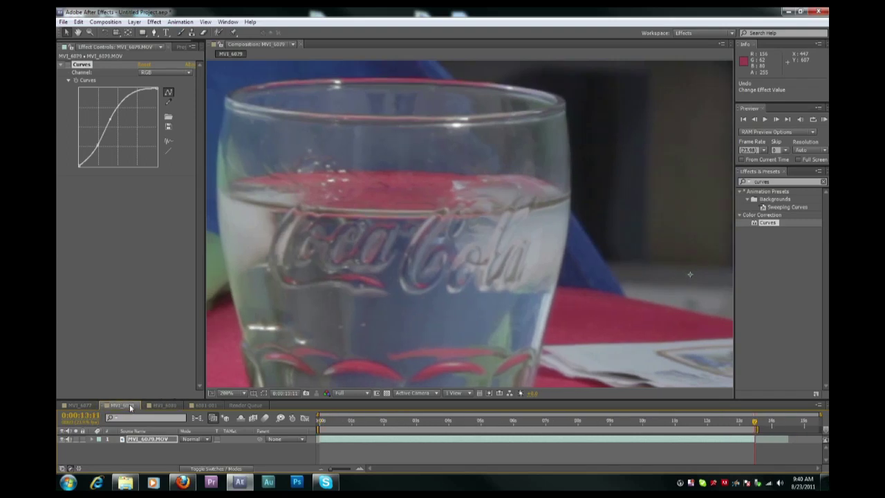
pyautogui.click(163, 405)
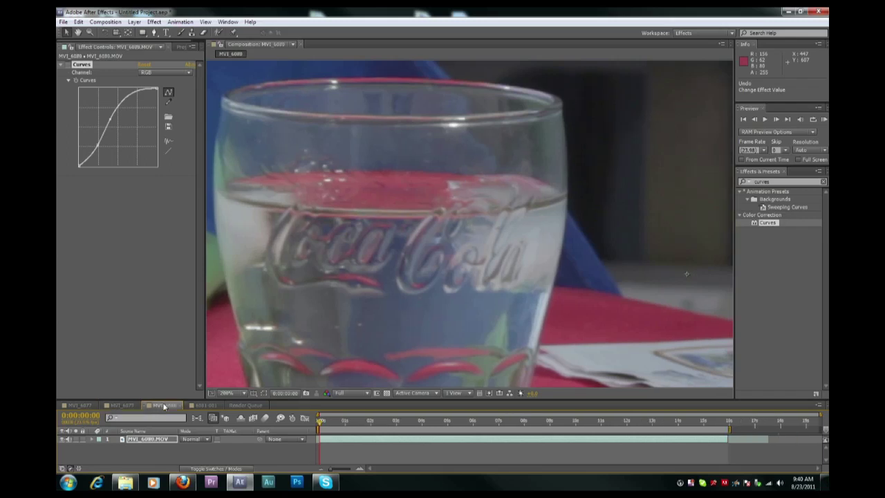
pyautogui.click(123, 406)
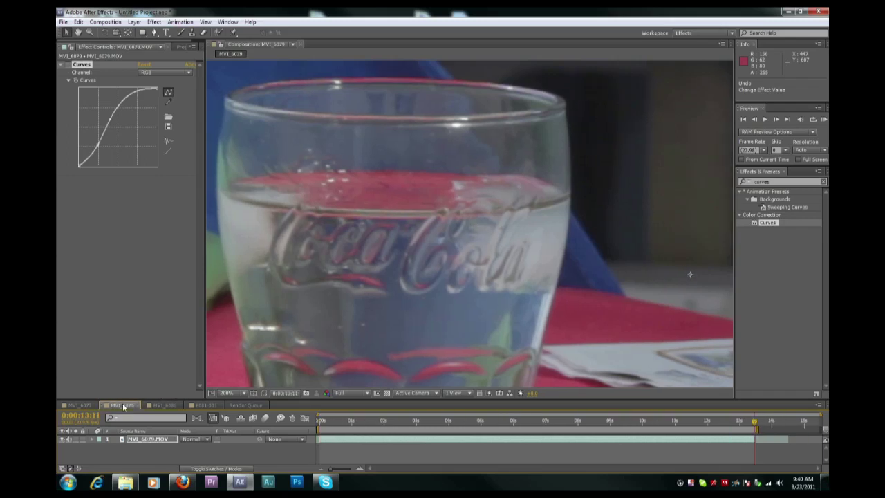
pyautogui.click(163, 405)
pyautogui.click(123, 406)
pyautogui.press('h')
pyautogui.moveTo(462, 387); pyautogui.dragTo(434, 126)
# Nudge the view onto the red cushion and compare MVI_6079, MVI_6080 and MVI_6077
pyautogui.moveTo(454, 163); pyautogui.dragTo(426, 168)
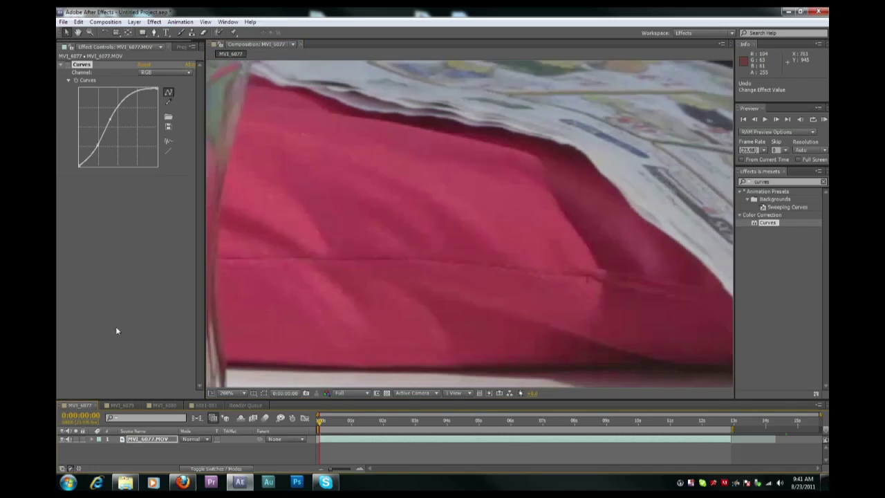
pyautogui.click(124, 407)
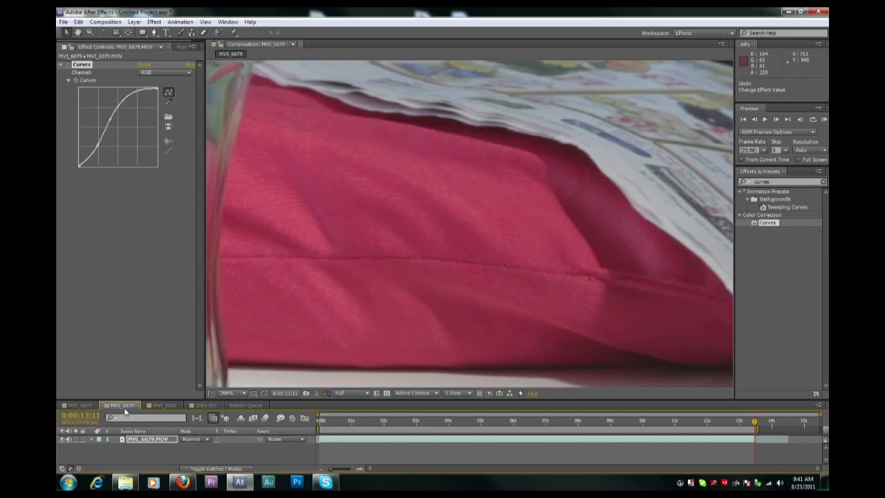
pyautogui.click(160, 411)
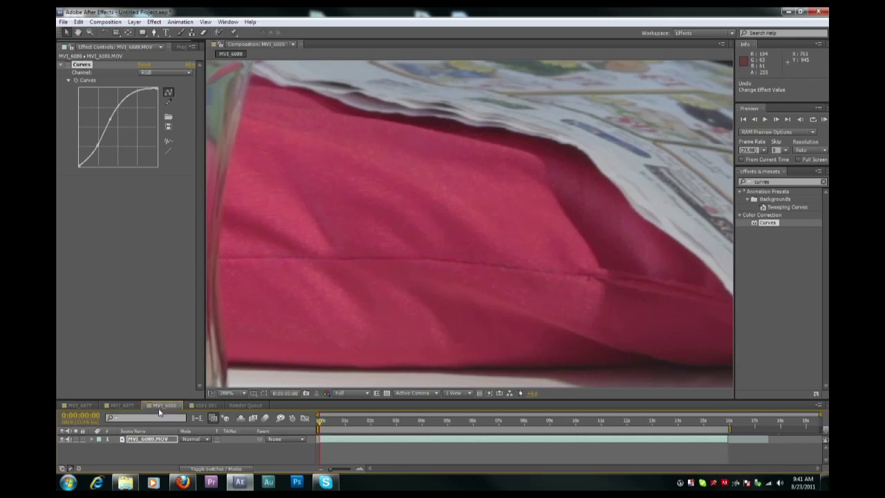
pyautogui.click(80, 406)
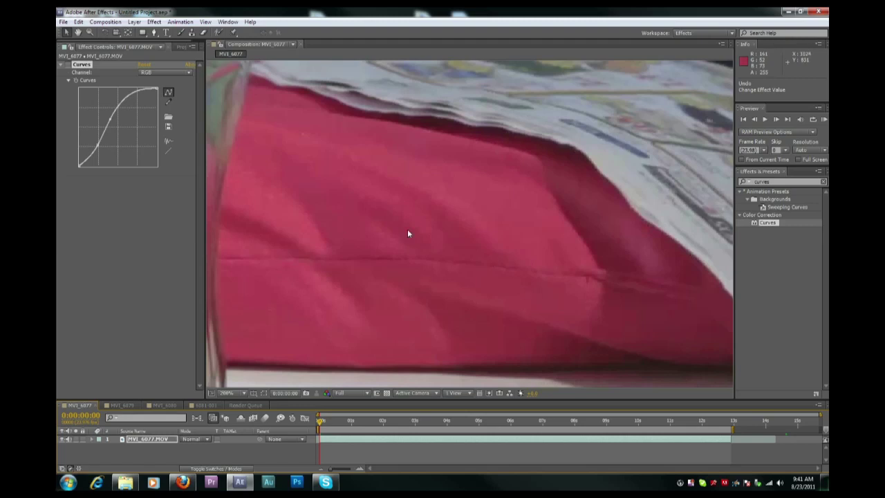
# Alternate between MVI_6079 and MVI_6080 on the cushion, then show the 6081-001 still
pyautogui.click(118, 405)
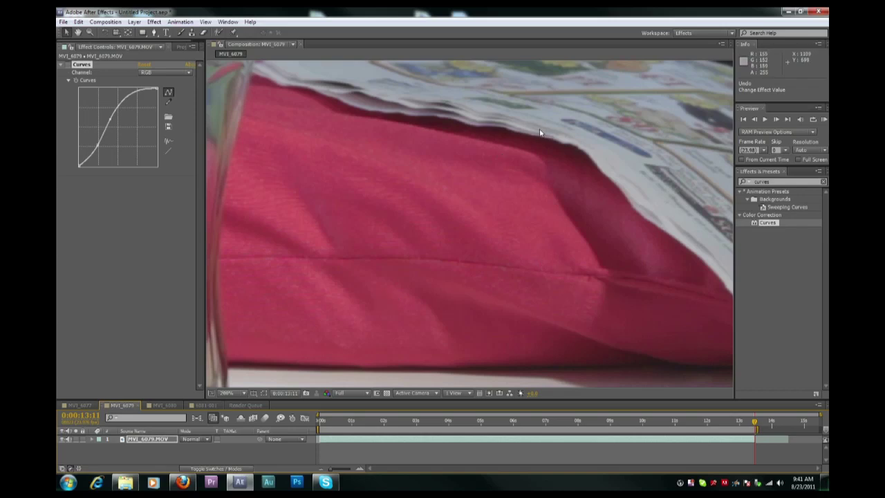
pyautogui.click(158, 405)
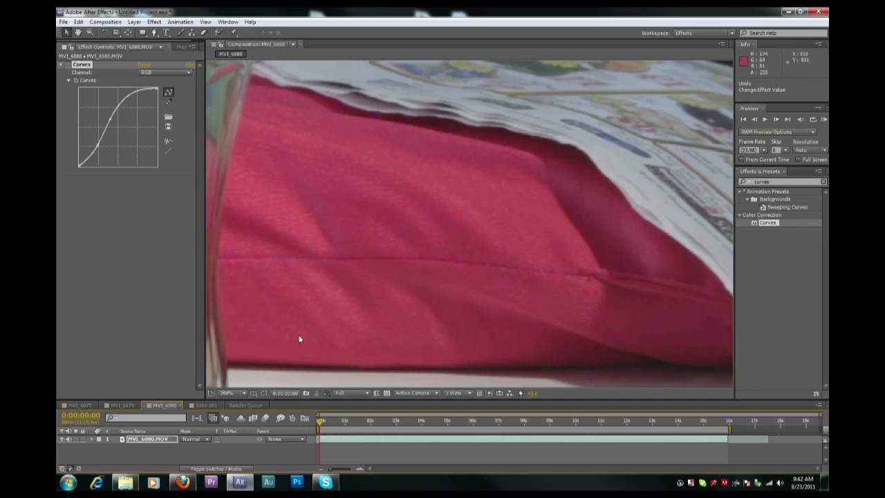
pyautogui.click(121, 404)
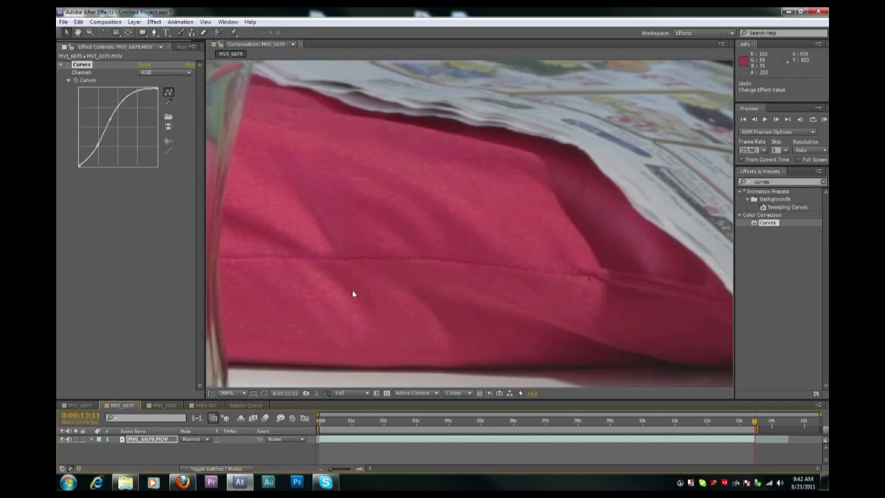
pyautogui.click(166, 406)
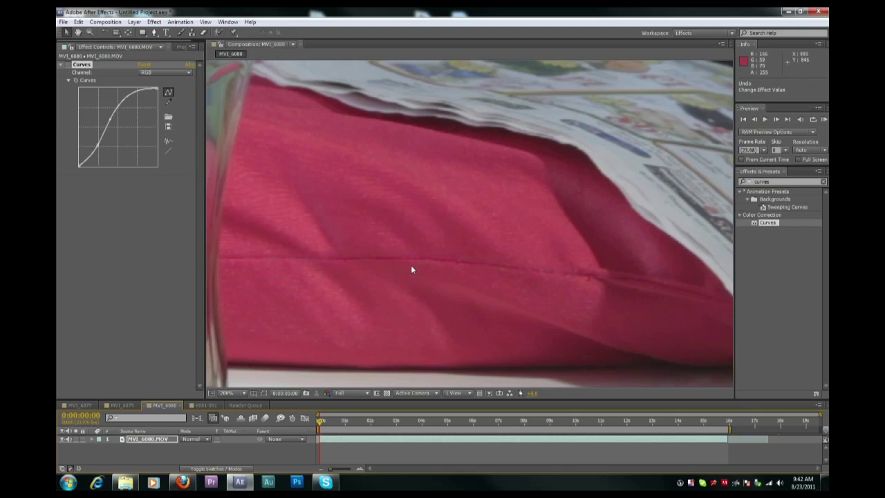
pyautogui.click(206, 405)
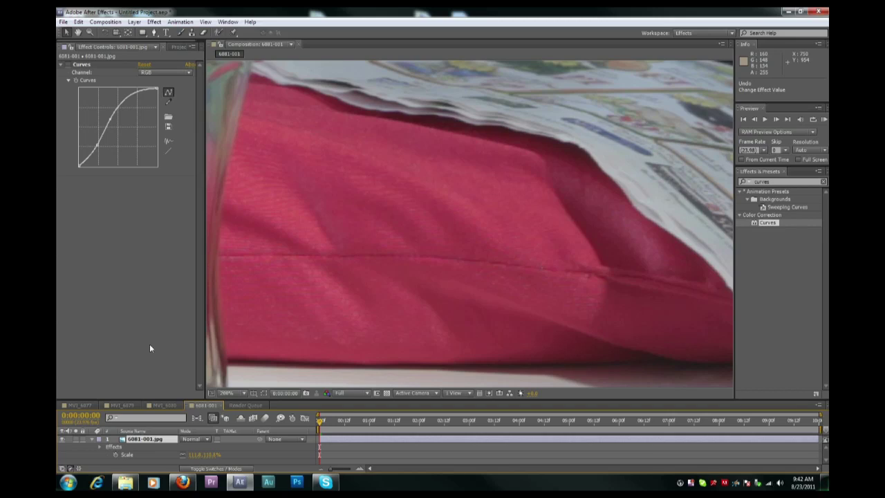
pyautogui.click(164, 405)
pyautogui.click(201, 406)
pyautogui.click(169, 405)
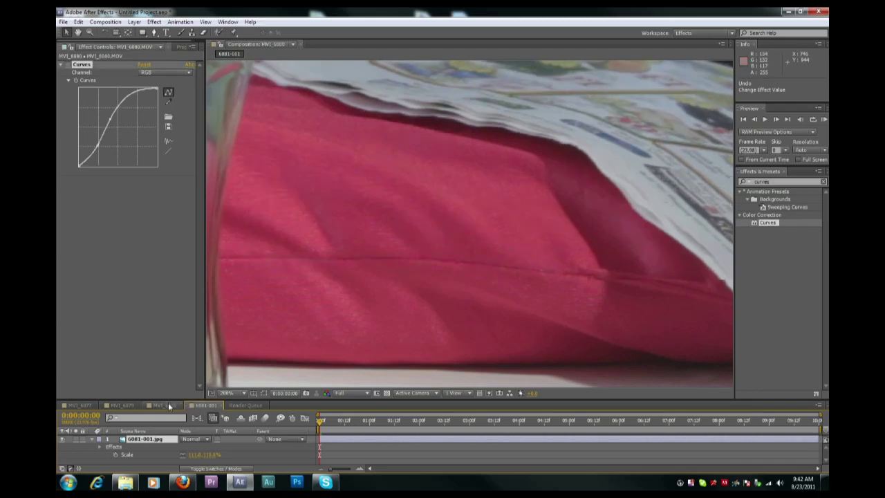
pyautogui.click(205, 406)
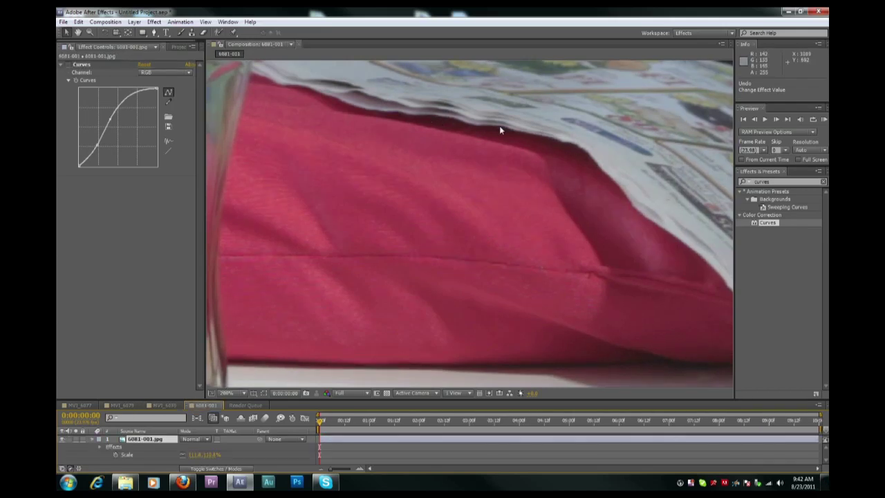
pyautogui.click(164, 406)
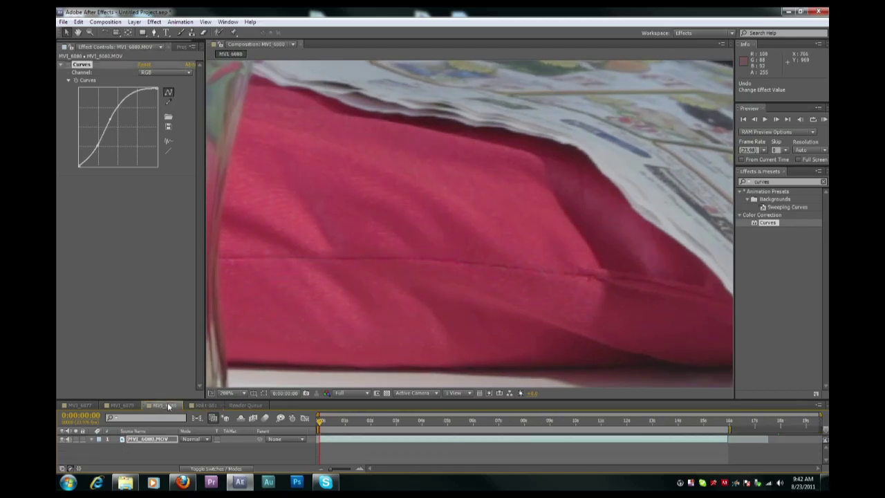
pyautogui.click(200, 407)
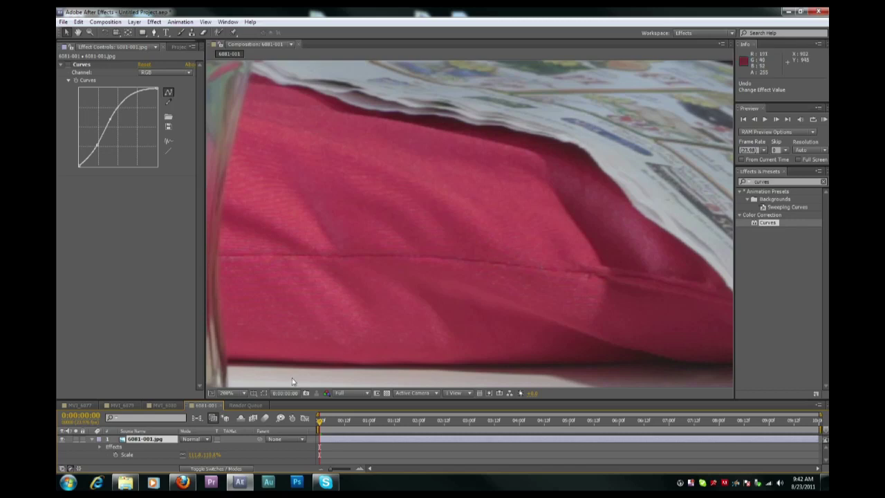
pyautogui.click(166, 406)
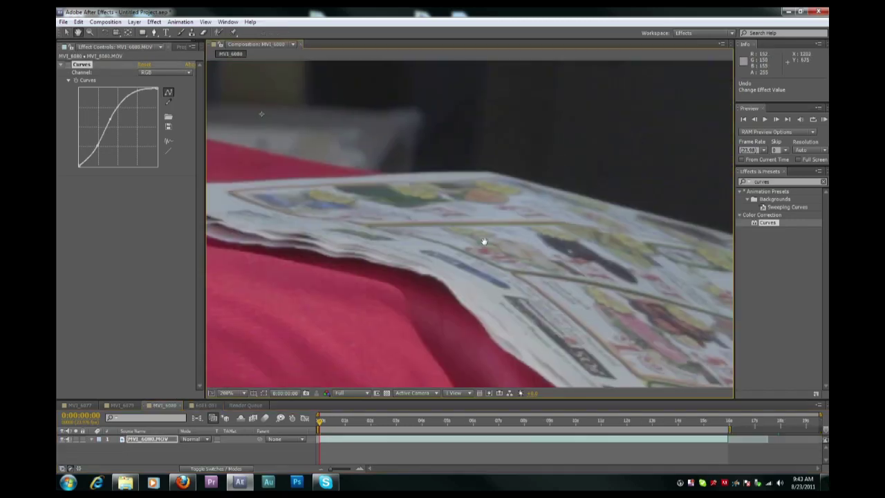
# Zoom the viewer to 100%, pan to reveal the glass, and view the MVI_6077 and MVI_6079 clips
pyautogui.scroll(5, 509, 201)
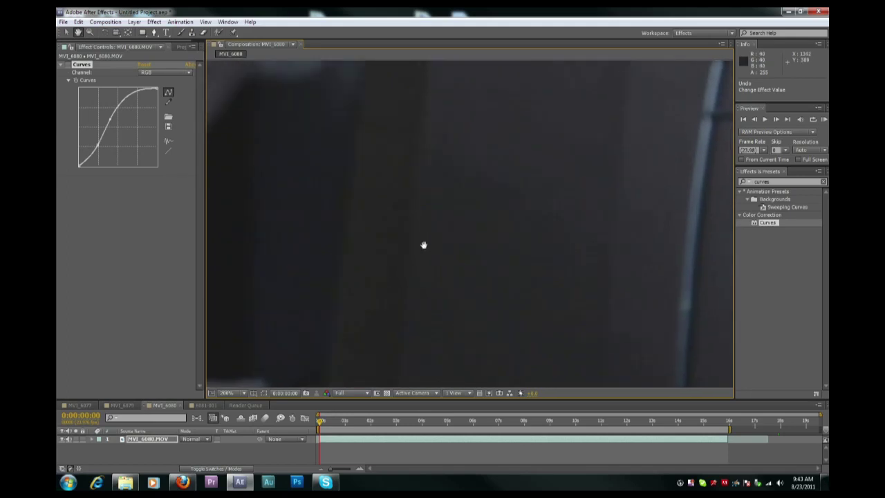
pyautogui.scroll(-3, 448, 233)
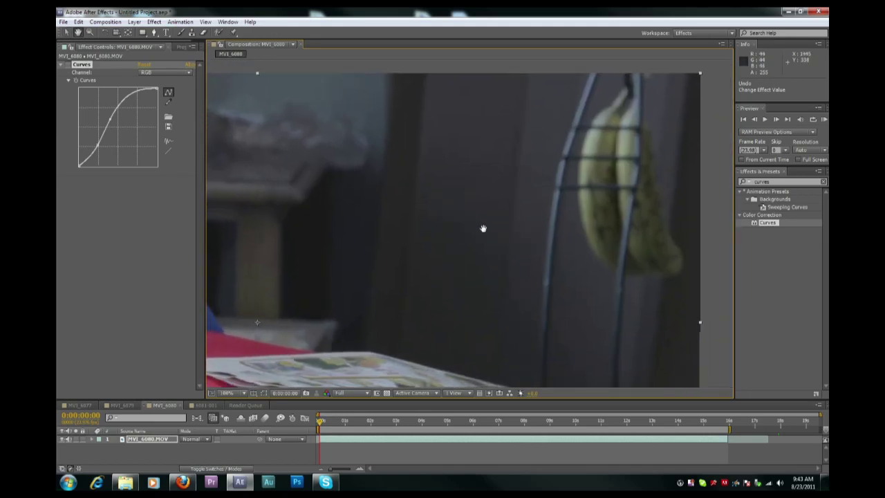
pyautogui.moveTo(483, 228); pyautogui.dragTo(511, 219)
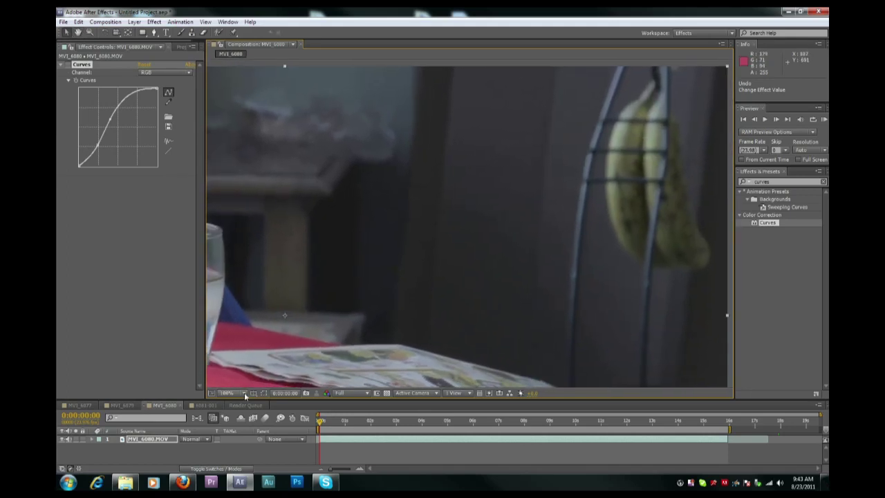
pyautogui.click(79, 405)
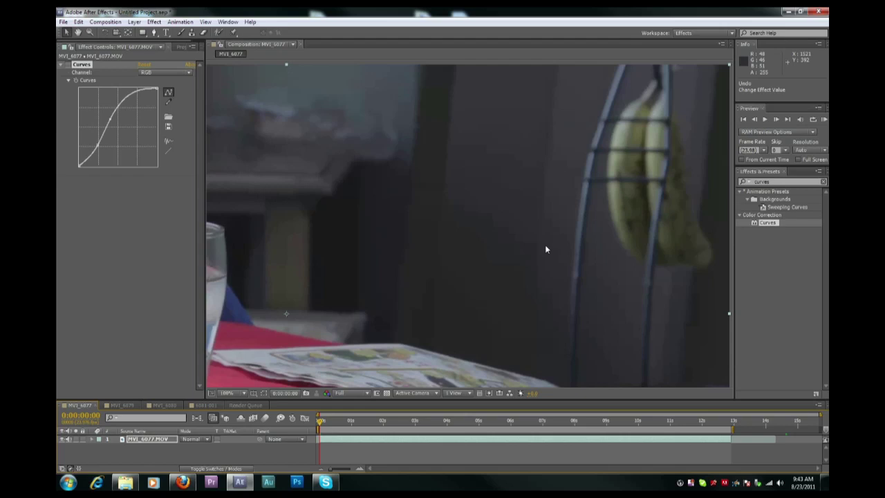
pyautogui.click(121, 405)
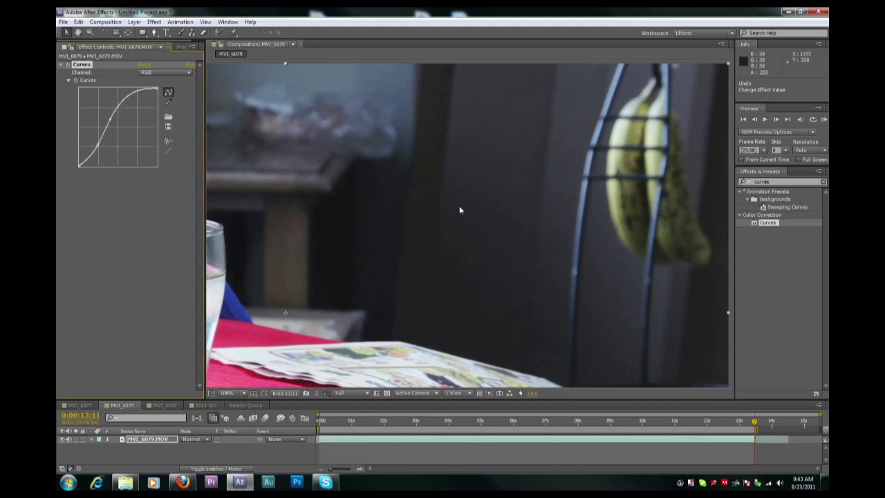
# Alternate between MVI_6080 and MVI_6079 to compare the bananas, glass and newspaper framing
pyautogui.click(166, 406)
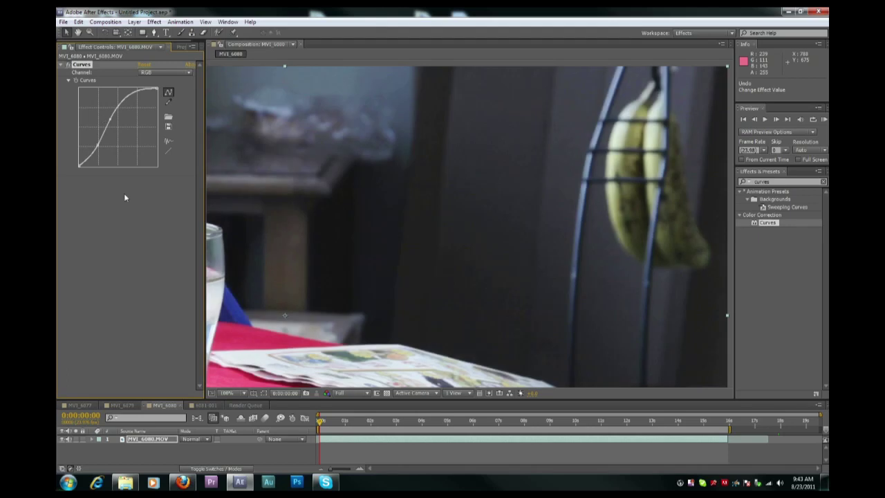
pyautogui.click(122, 405)
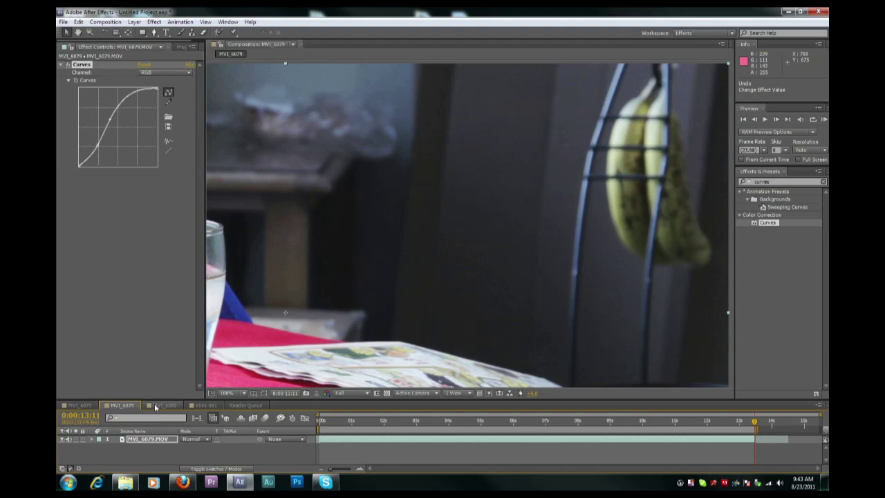
pyautogui.click(156, 406)
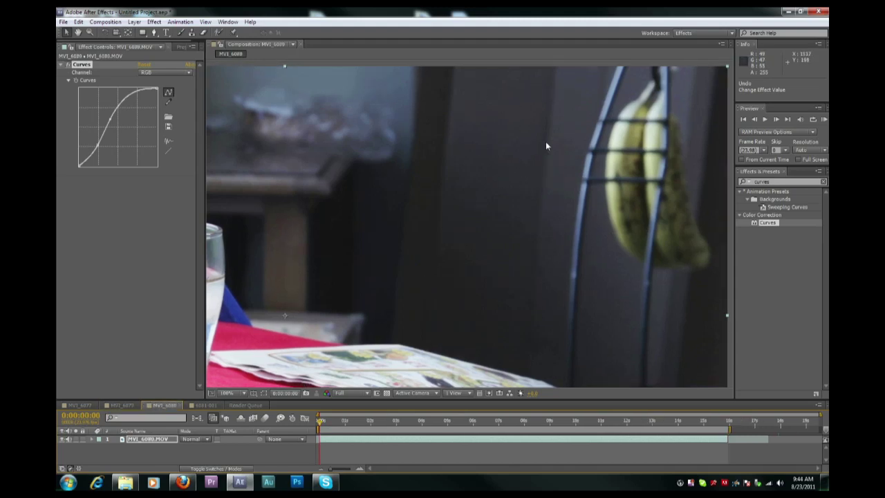
pyautogui.click(122, 405)
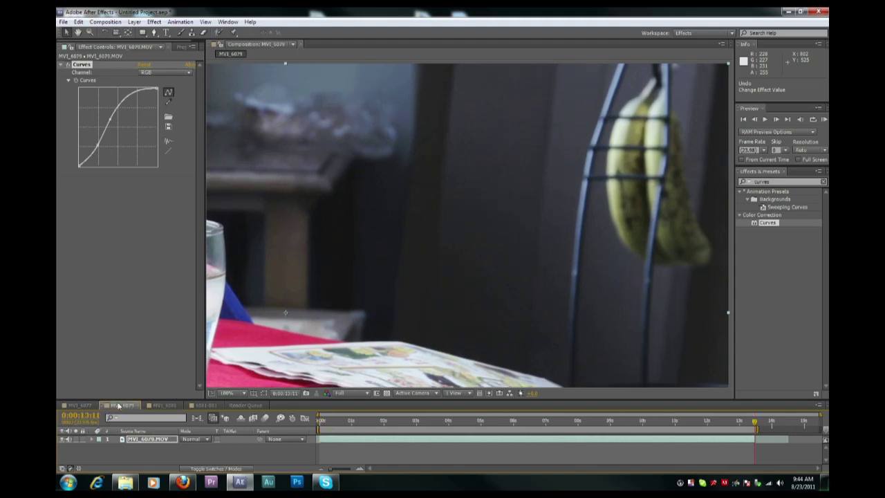
pyautogui.click(161, 405)
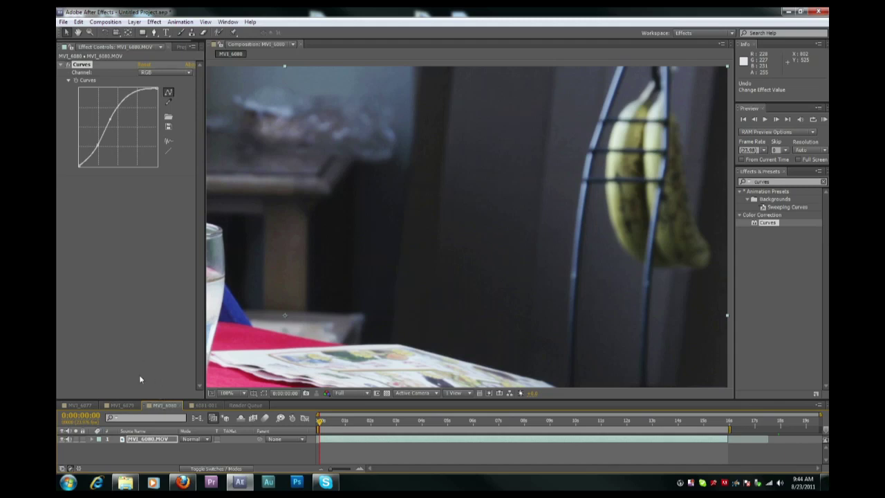
pyautogui.click(121, 405)
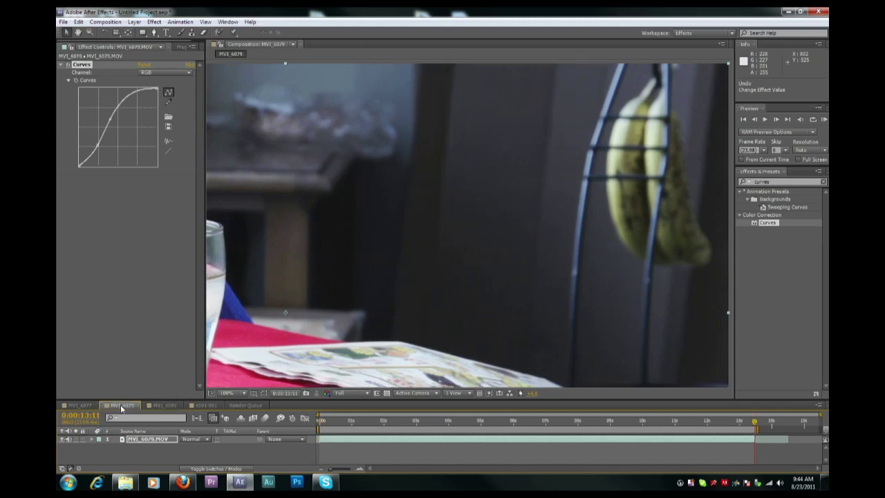
pyautogui.click(159, 407)
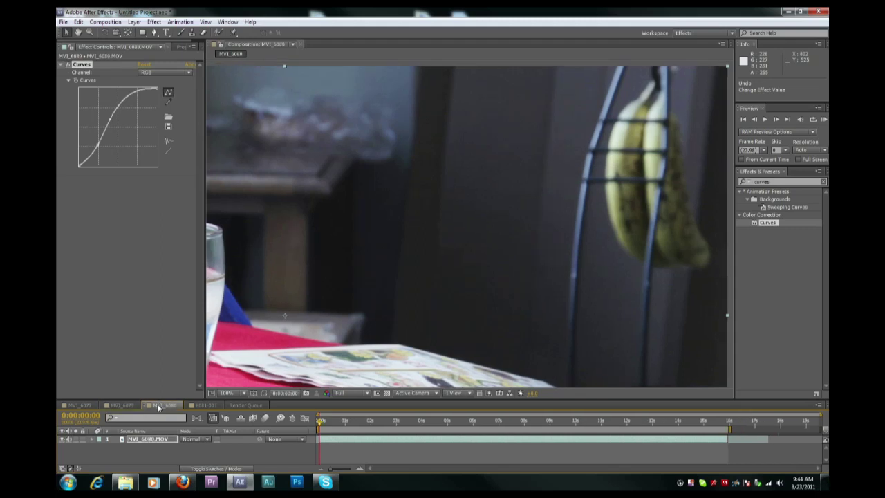
# Turn on Curves for the raw 6081-001 frame and compare it back and forth with MVI_6080
pyautogui.click(199, 406)
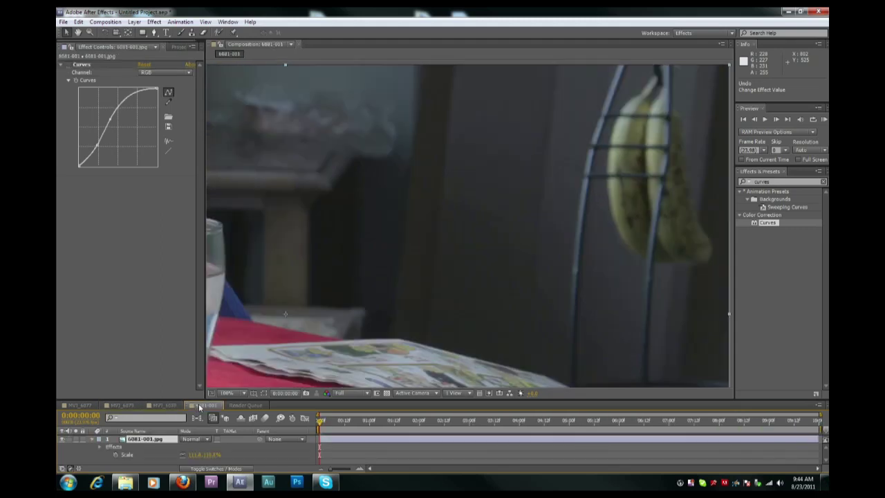
pyautogui.click(68, 64)
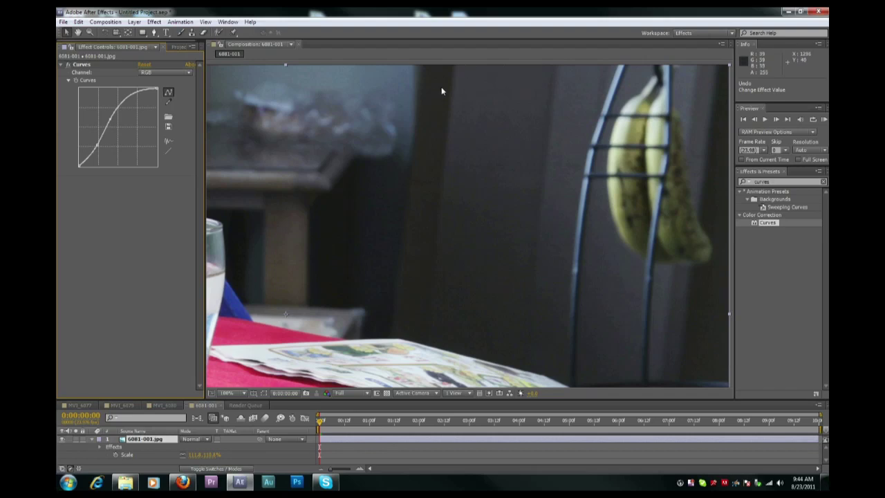
pyautogui.click(160, 405)
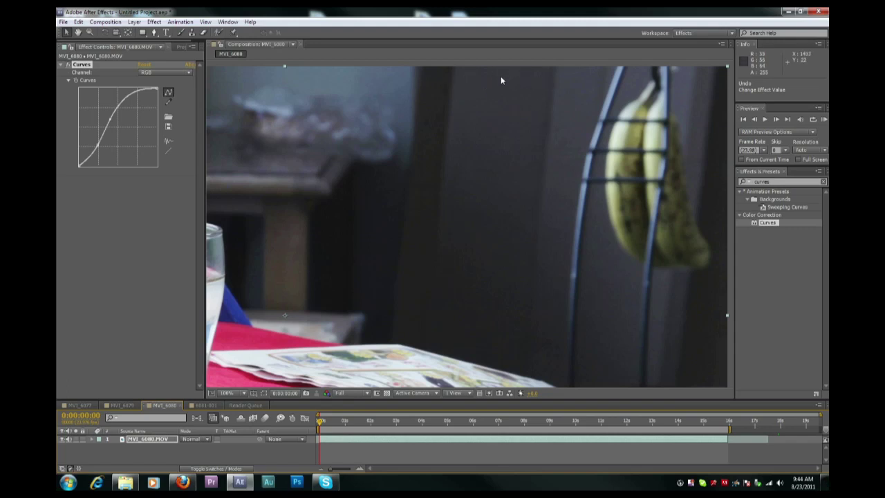
pyautogui.click(217, 406)
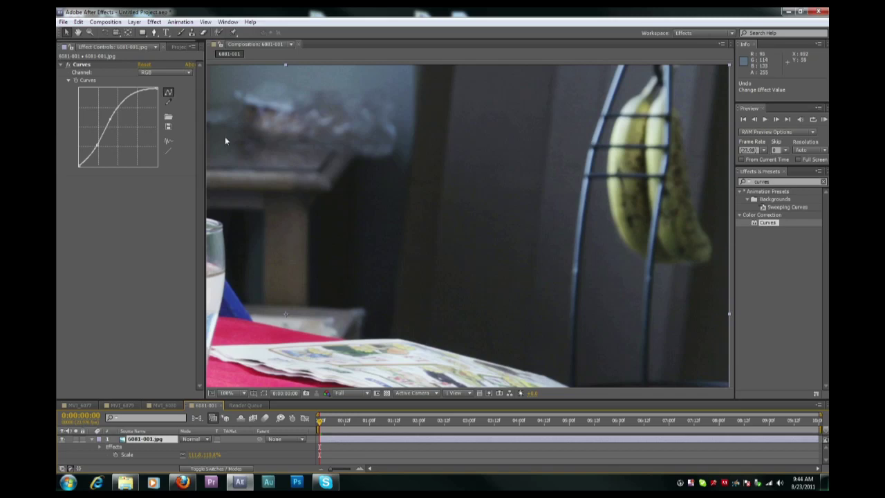
pyautogui.click(159, 405)
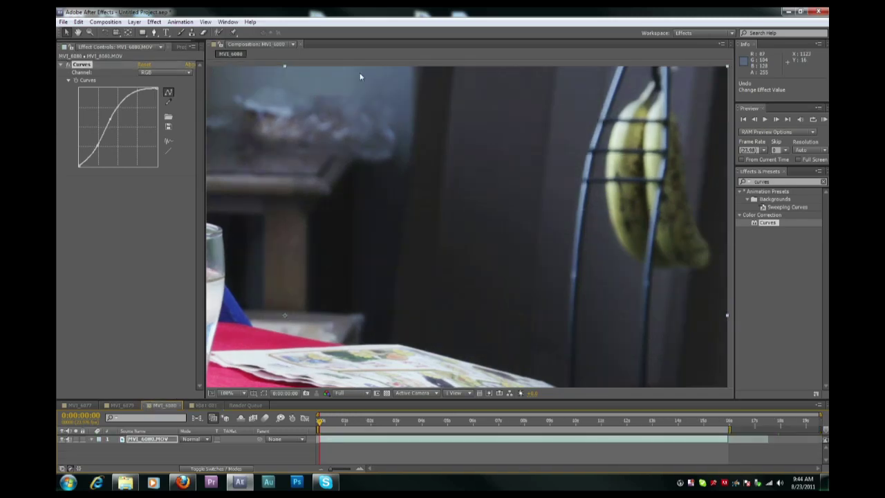